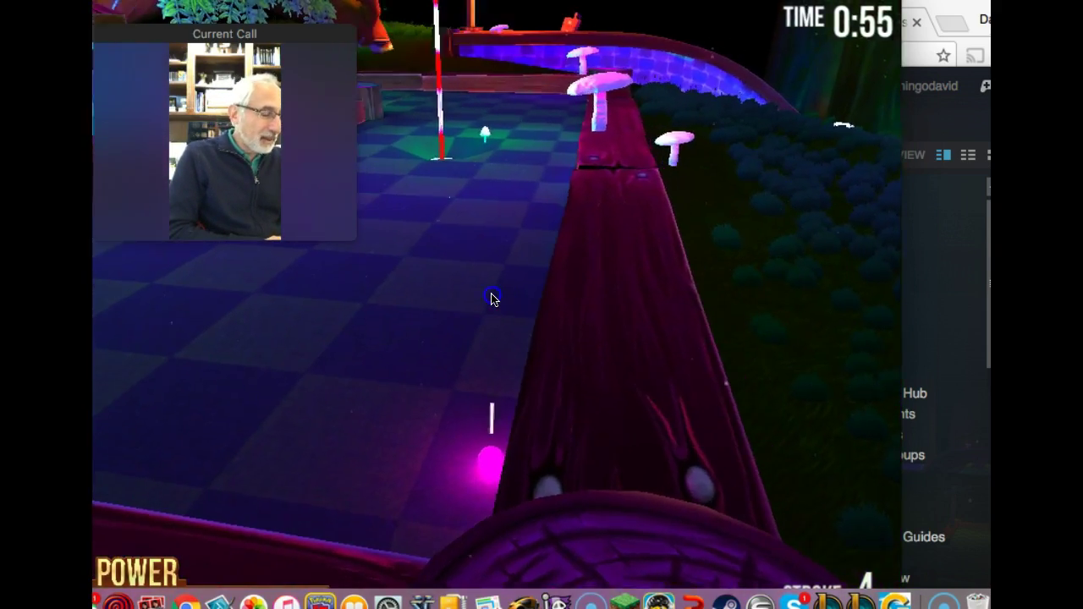
- Putt the ball into the mushroom-lined hole so the loop hole loads
{"action": "left_click", "coordinate": [493, 298]}
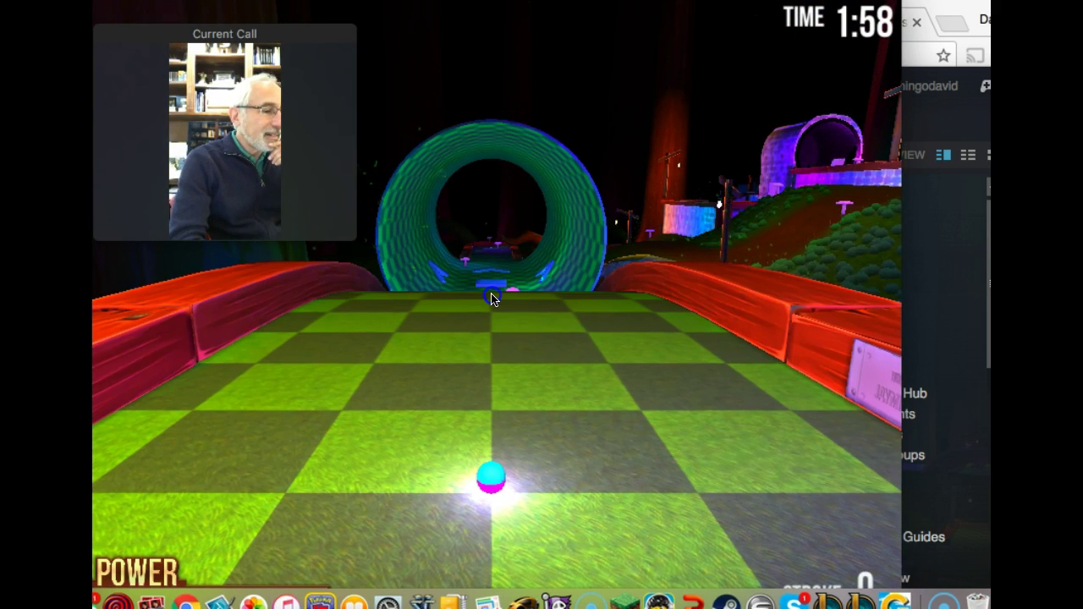
- Shoot through the loop into the tunnel, putt toward the flag, and line up the view
{"action": "left_click", "coordinate": [491, 298]}
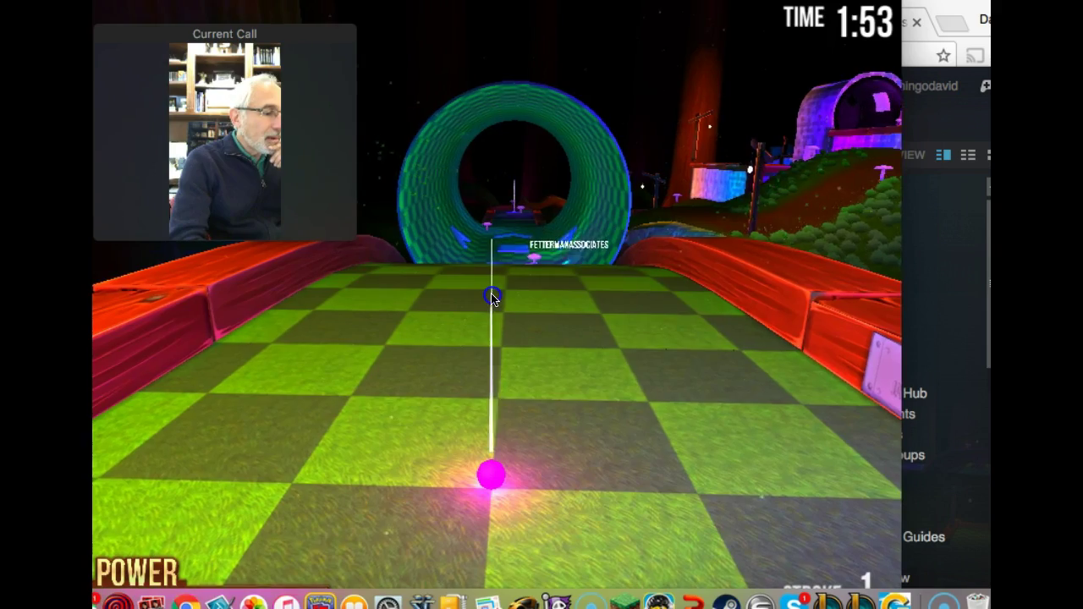
{"action": "left_click", "coordinate": [492, 298]}
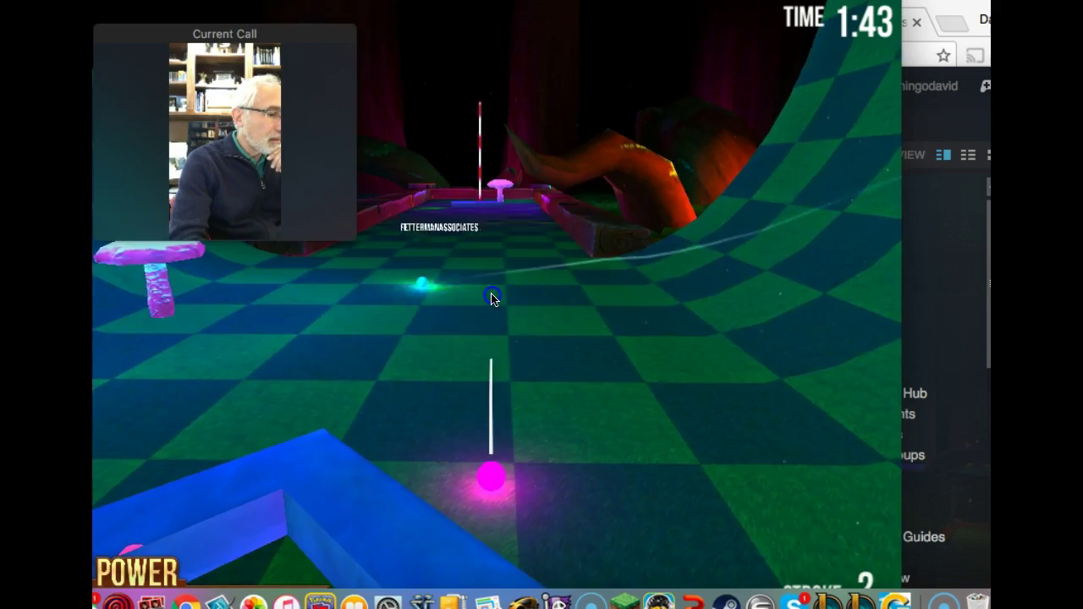
{"action": "left_click", "coordinate": [493, 298]}
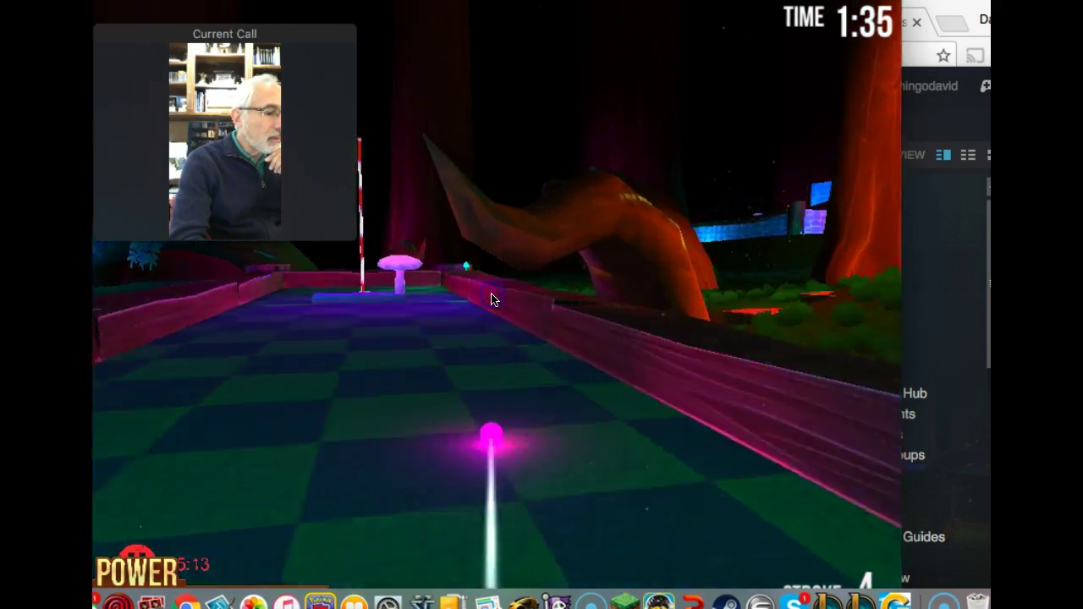
{"action": "left_click_drag", "start_coordinate": [494, 298], "coordinate": [494, 298]}
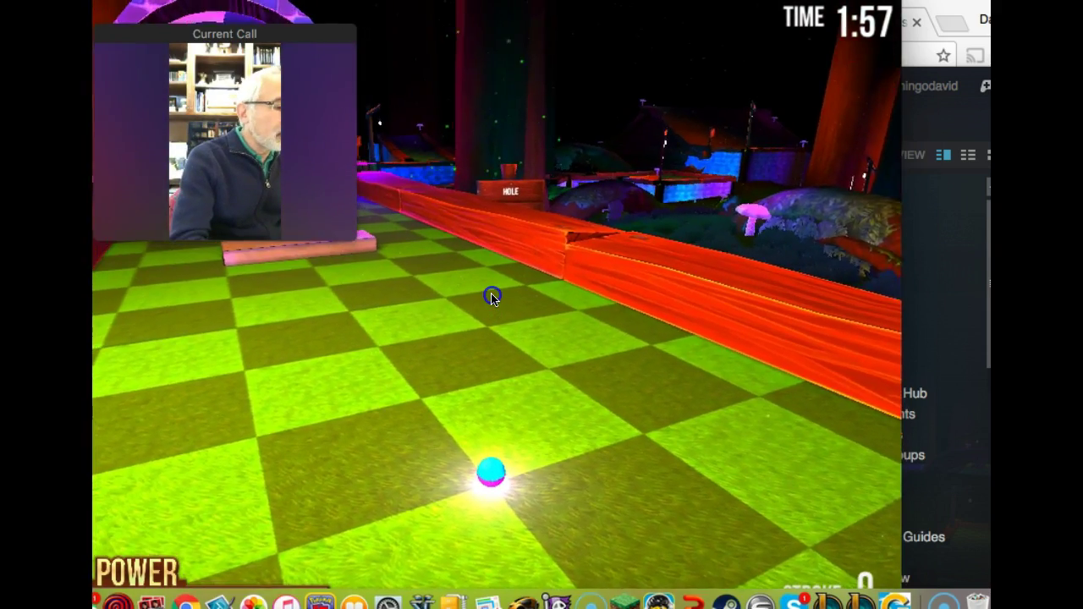
- Orbit the view around the ball to aim down the dark checkered fairway
{"action": "left_click_drag", "start_coordinate": [493, 298], "coordinate": [491, 296]}
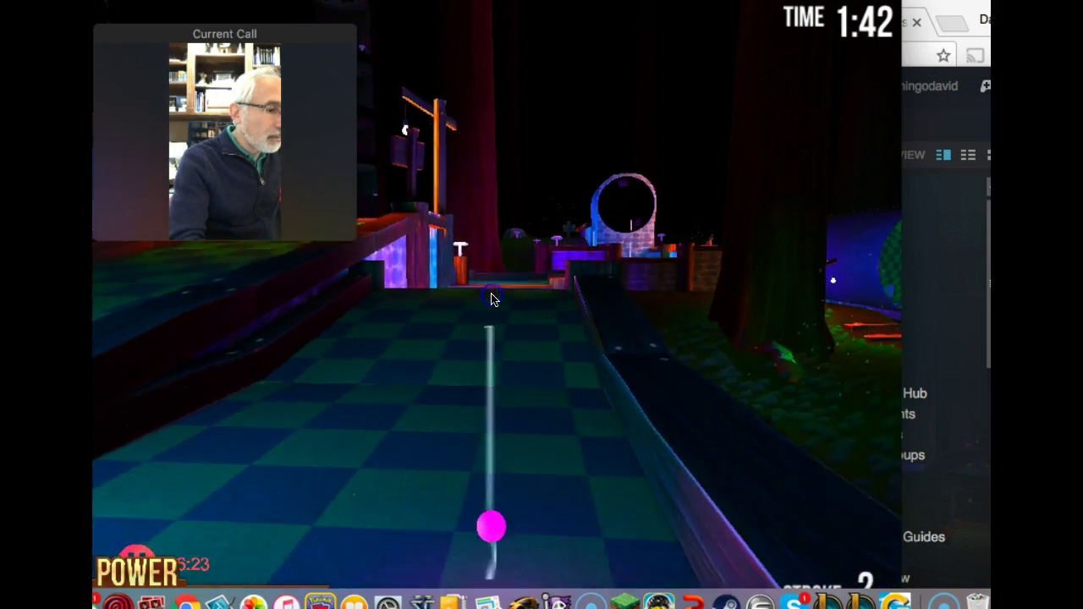
- Putt seven strokes down the fairway, recovering from the grass and reaching the far end
{"action": "left_click", "coordinate": [492, 298]}
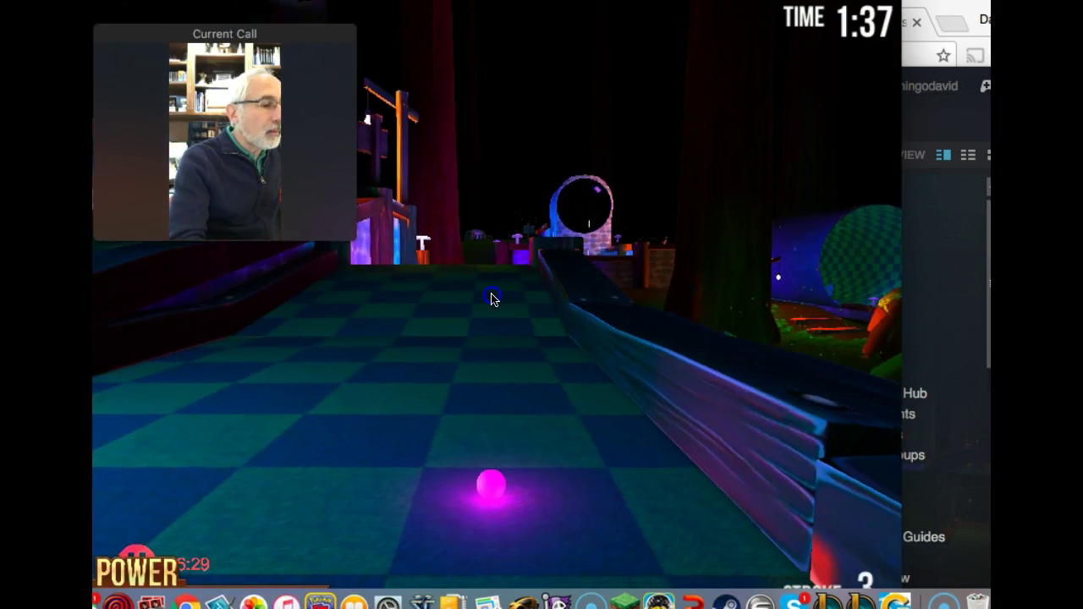
{"action": "left_click", "coordinate": [492, 298]}
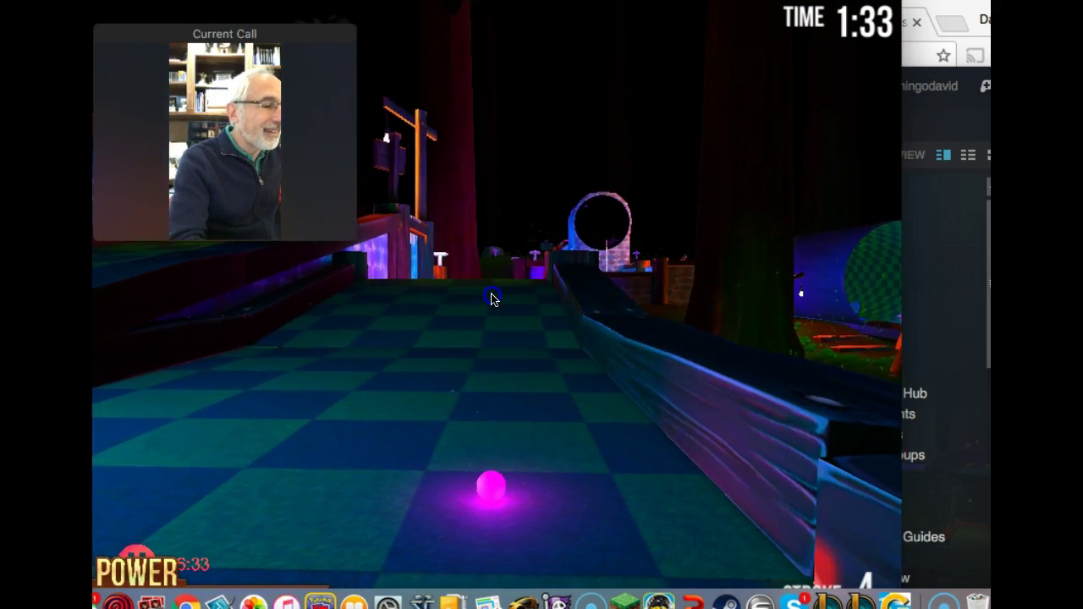
{"action": "left_click", "coordinate": [493, 297]}
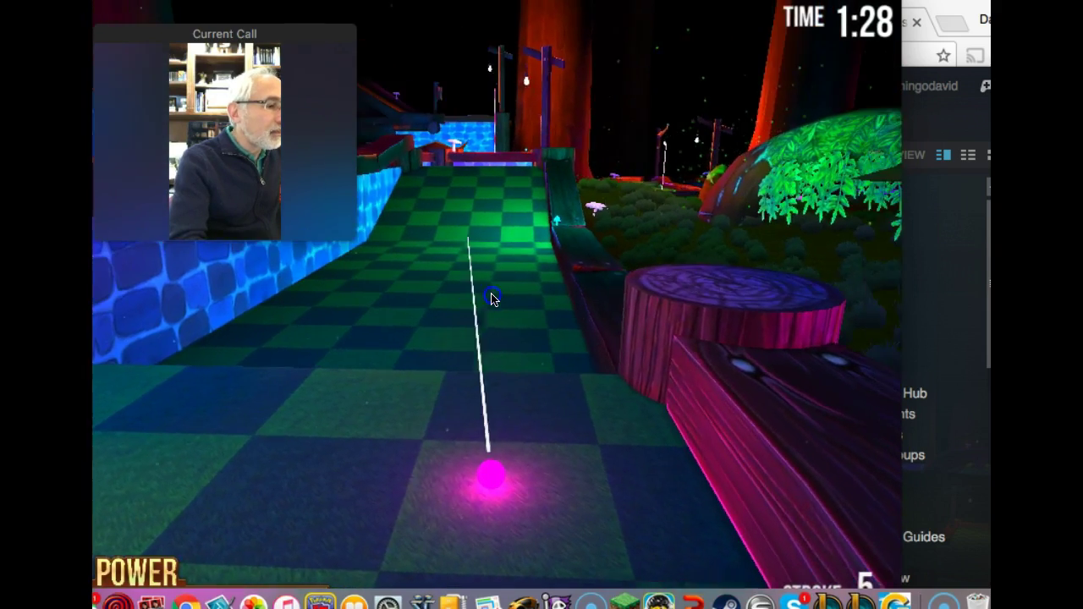
{"action": "left_click", "coordinate": [492, 298]}
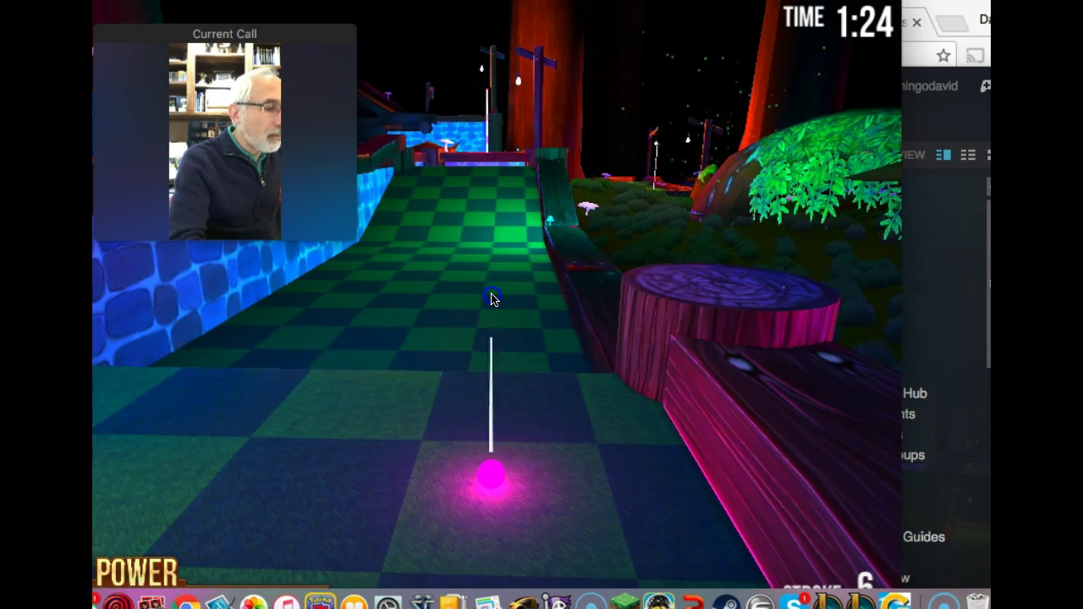
{"action": "left_click", "coordinate": [492, 298]}
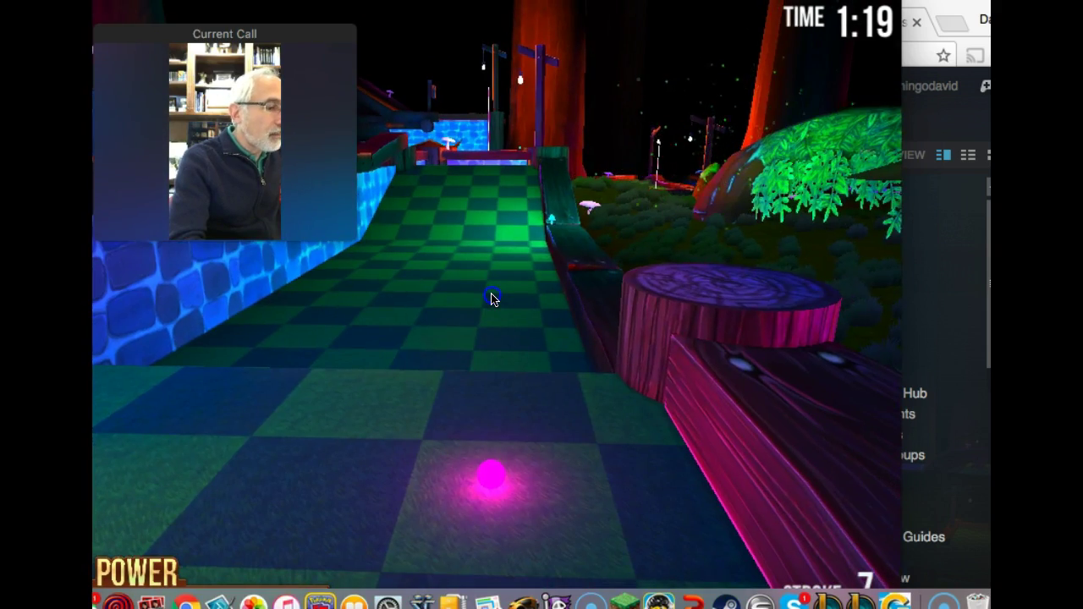
{"action": "left_click", "coordinate": [492, 298]}
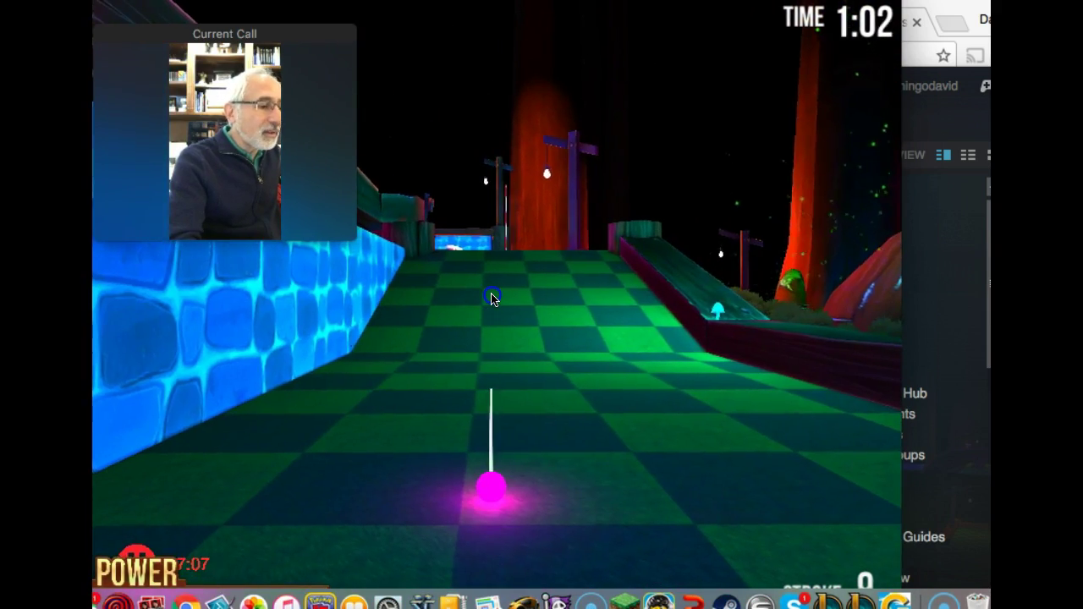
{"action": "left_click", "coordinate": [494, 298]}
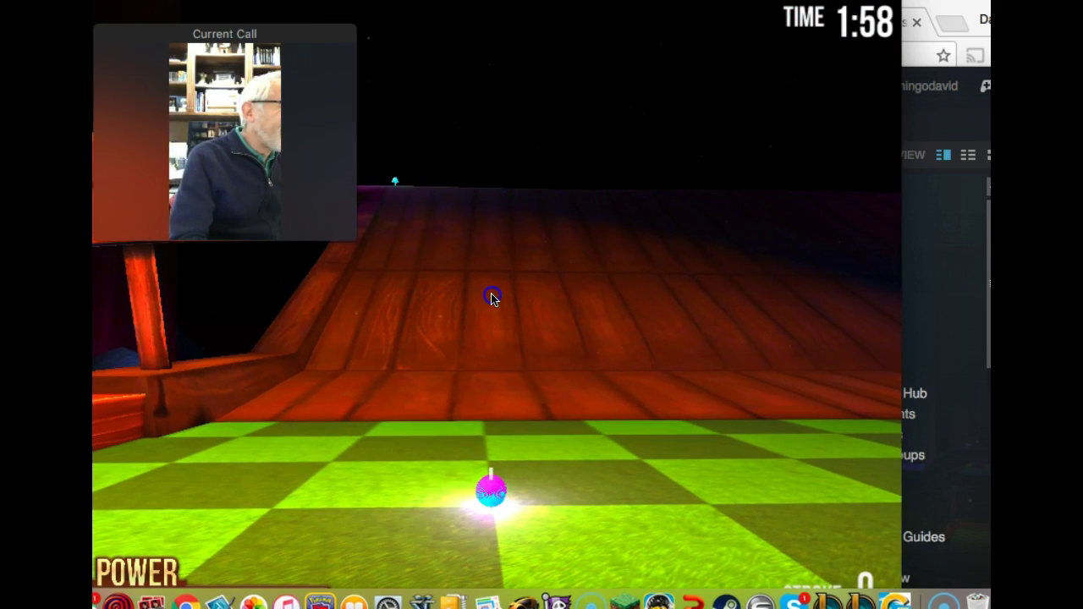
- Tee off on the night hole, face the red wall, and take three more shots
{"action": "left_click", "coordinate": [493, 298]}
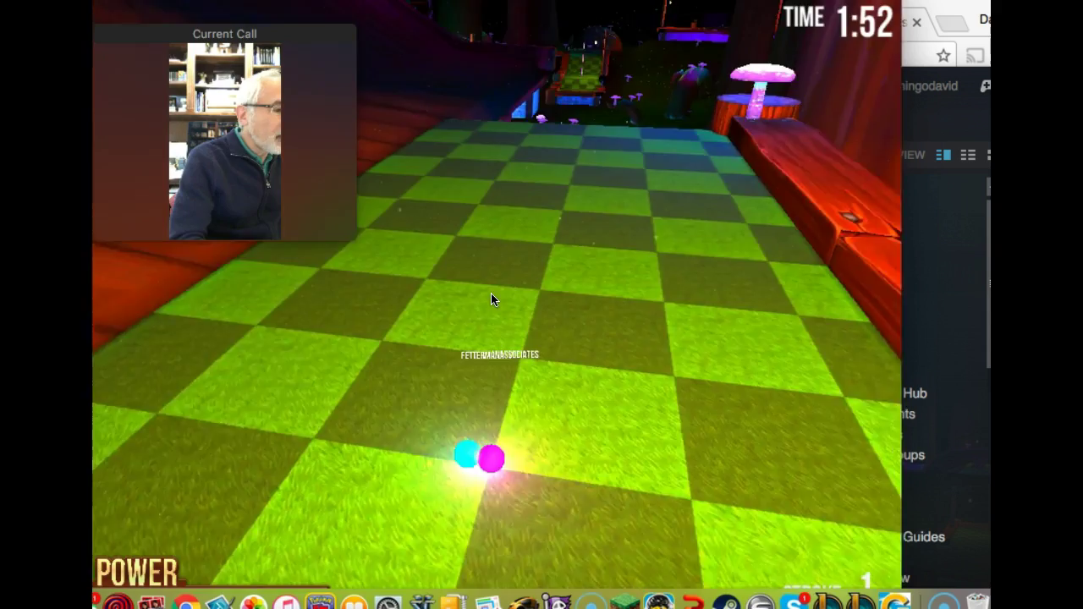
{"action": "left_click_drag", "start_coordinate": [493, 298], "coordinate": [493, 298]}
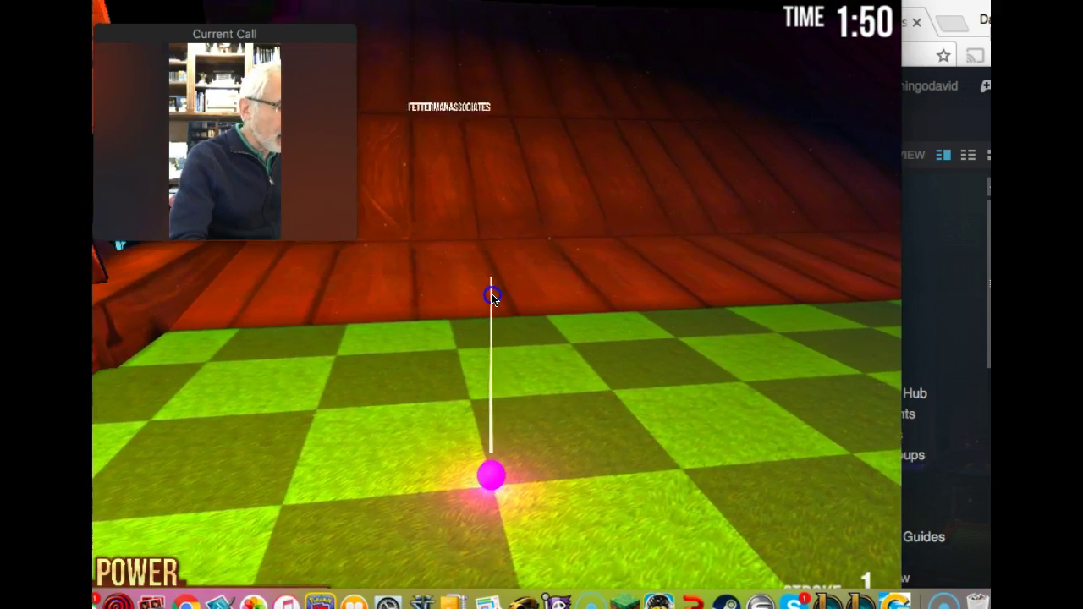
{"action": "left_click", "coordinate": [493, 298]}
{"action": "left_click", "coordinate": [493, 298]}
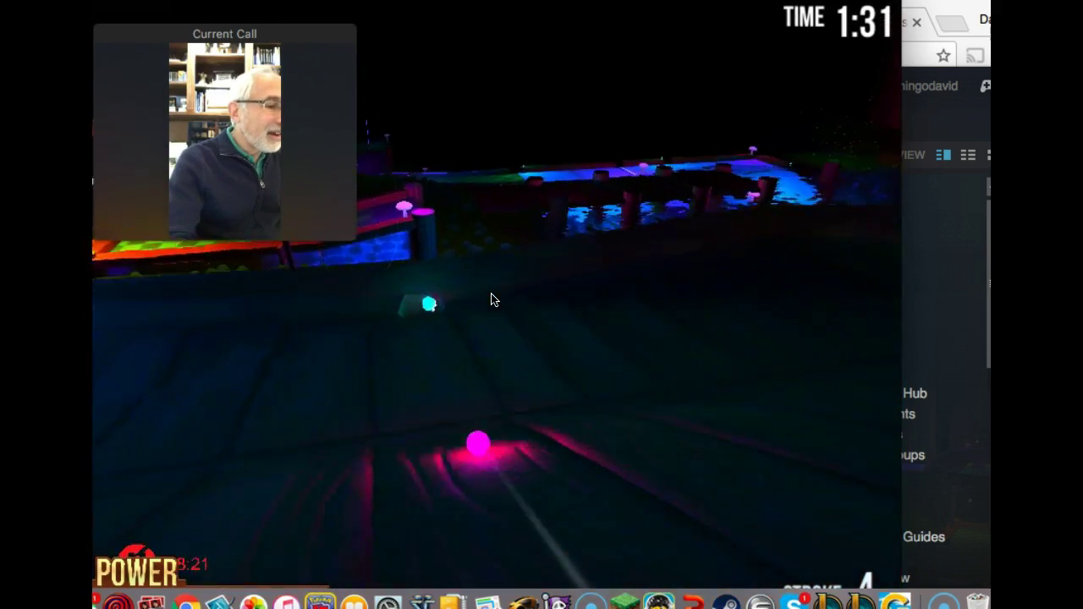
{"action": "left_click", "coordinate": [494, 299]}
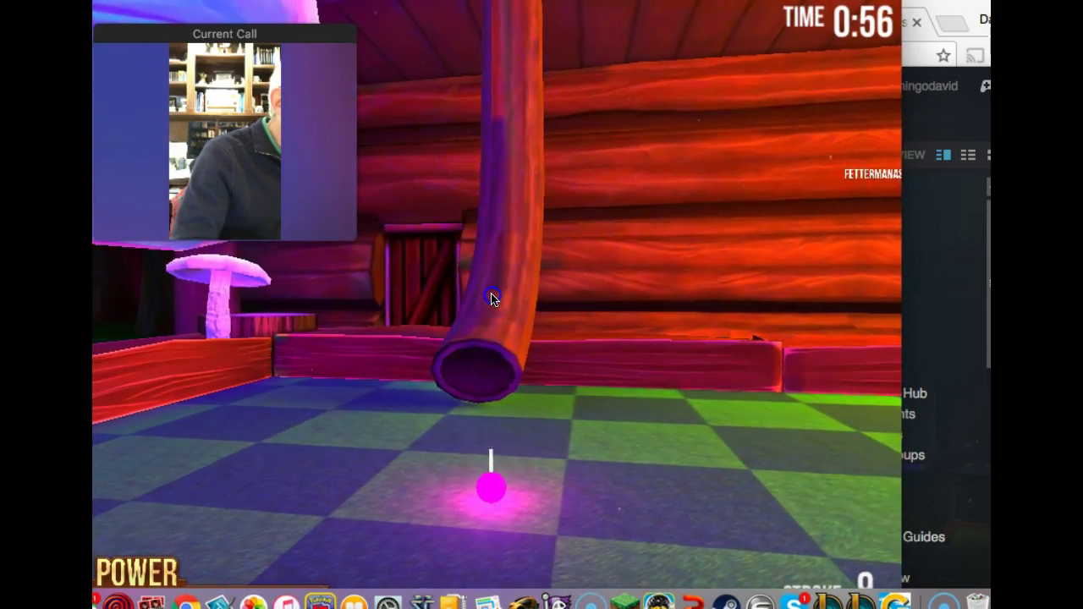
- Shoot the ball under the pipe, then putt it into the cabin hole's cup
{"action": "left_click", "coordinate": [492, 297]}
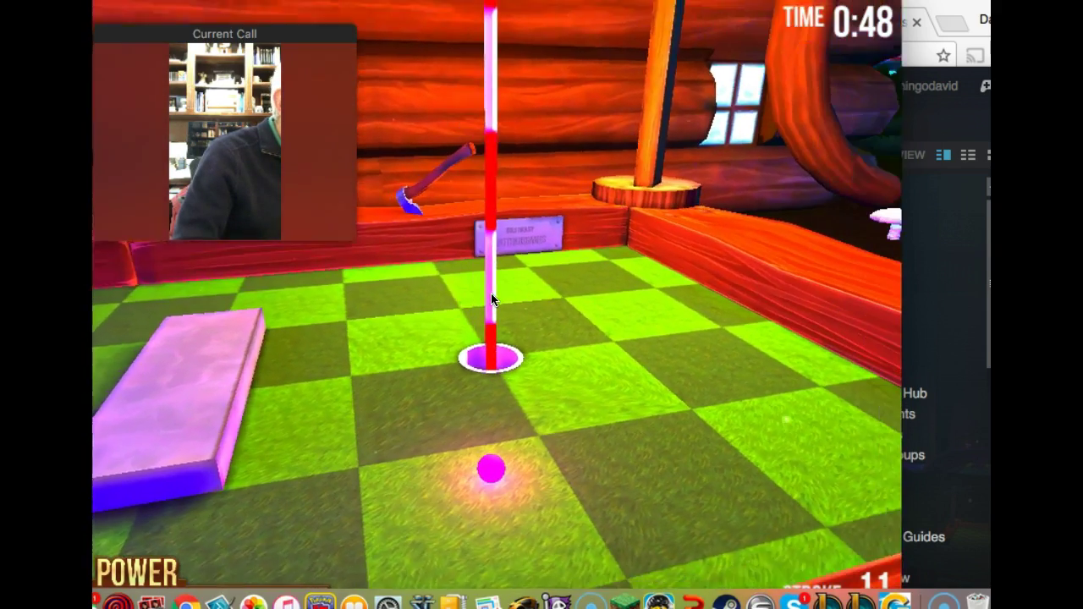
{"action": "left_click", "coordinate": [492, 297]}
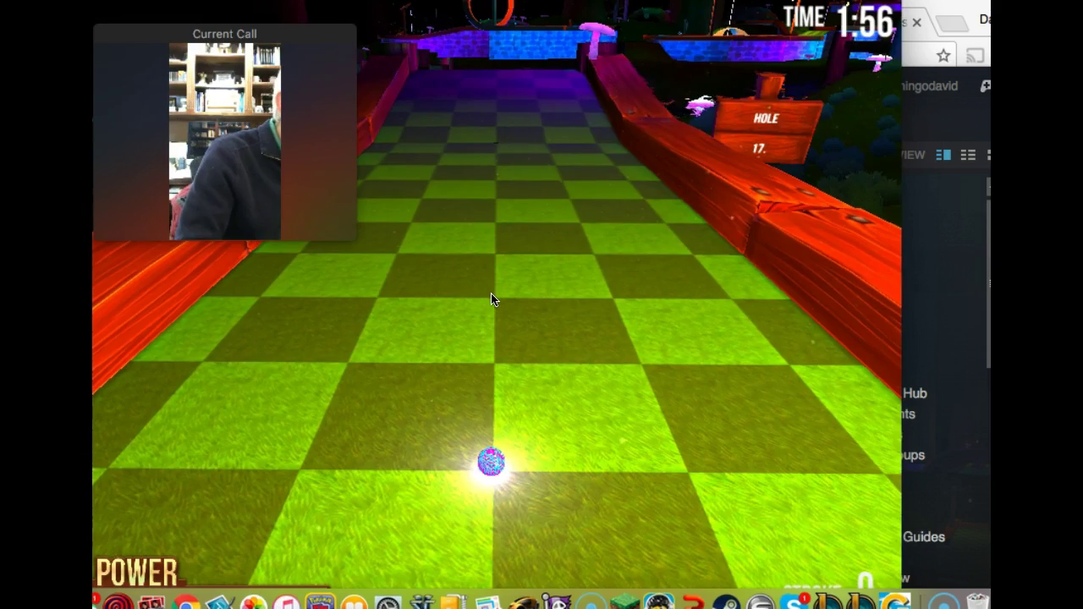
- Aim and shoot up hole 17's long ramp, then take two shots at the flag
{"action": "left_click_drag", "start_coordinate": [492, 298], "coordinate": [493, 298]}
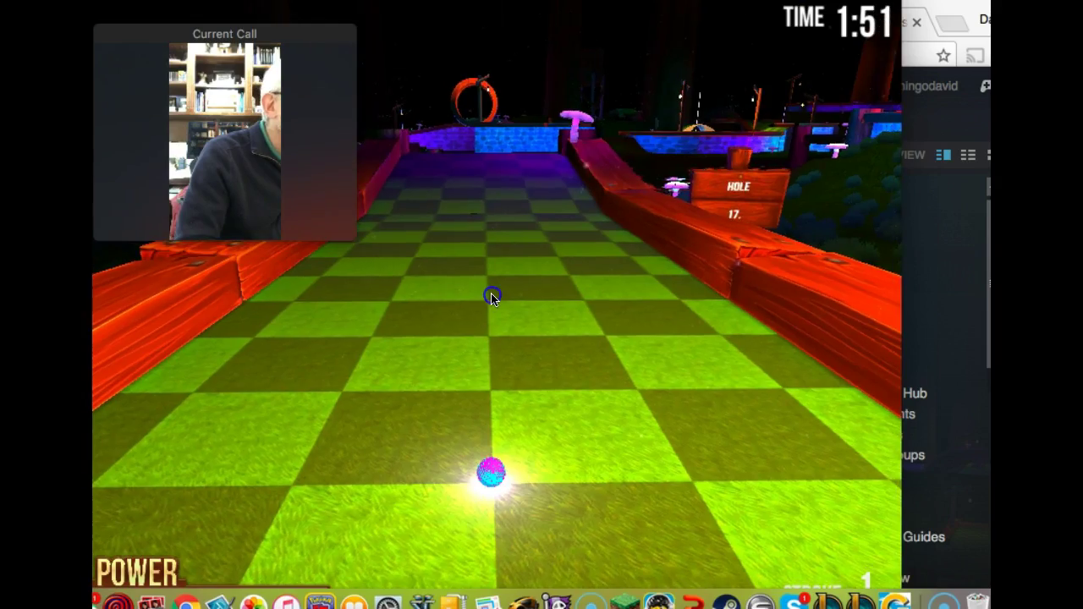
{"action": "left_click_drag", "start_coordinate": [492, 298], "coordinate": [492, 298]}
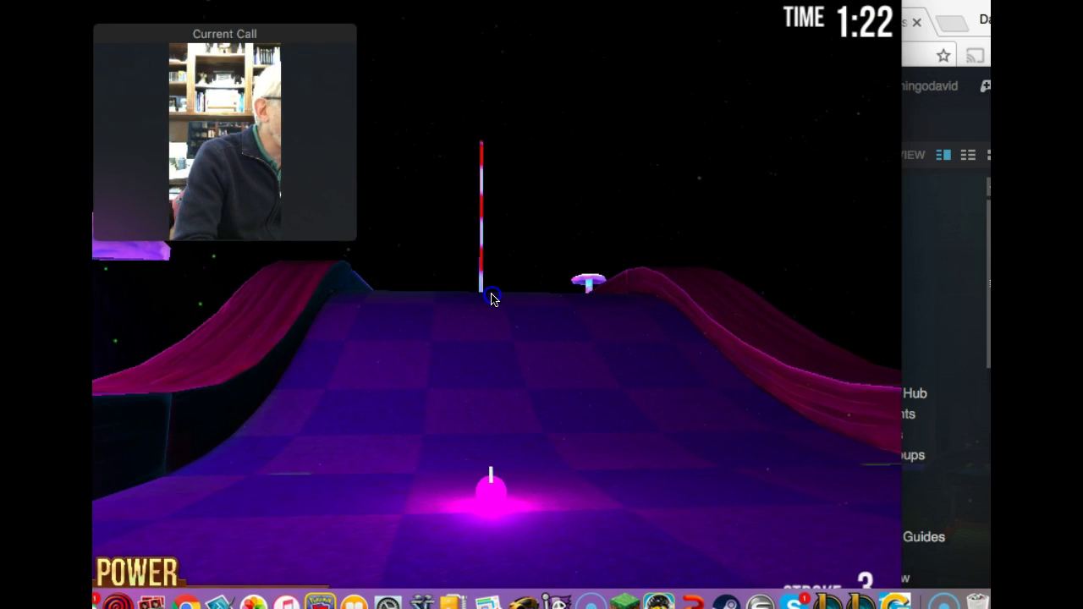
{"action": "left_click", "coordinate": [493, 299]}
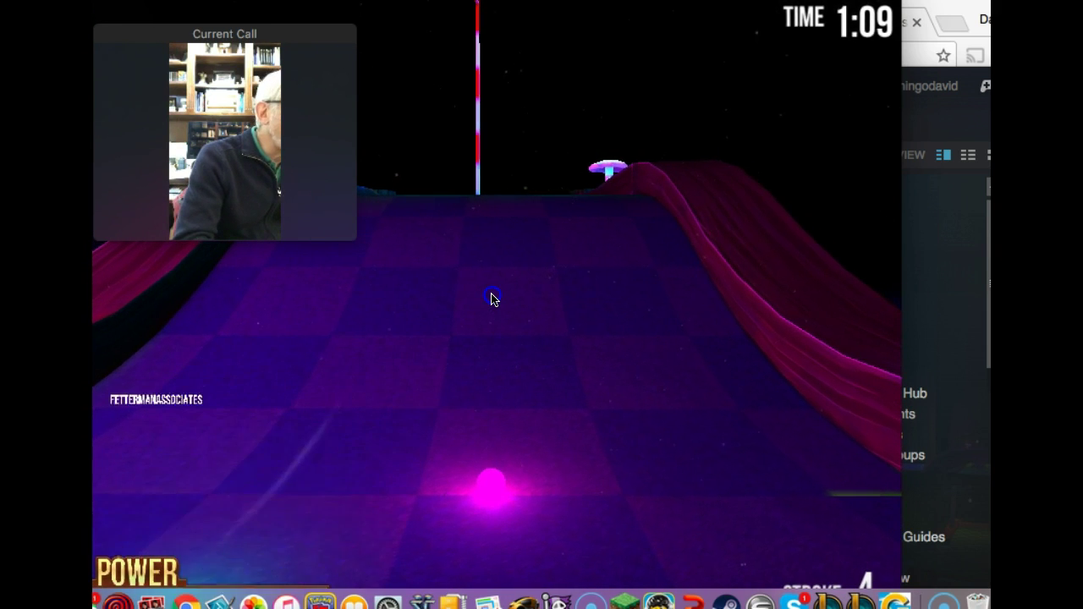
{"action": "left_click", "coordinate": [493, 299]}
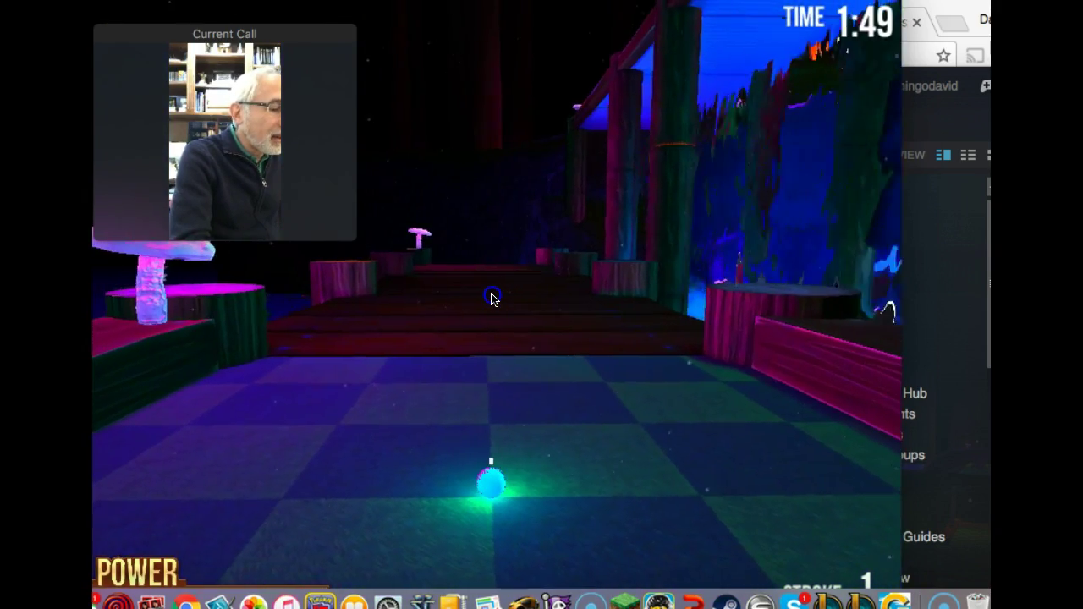
- Hit the ball four times through the cave, past the stumps, up toward the flag
{"action": "left_click", "coordinate": [491, 298]}
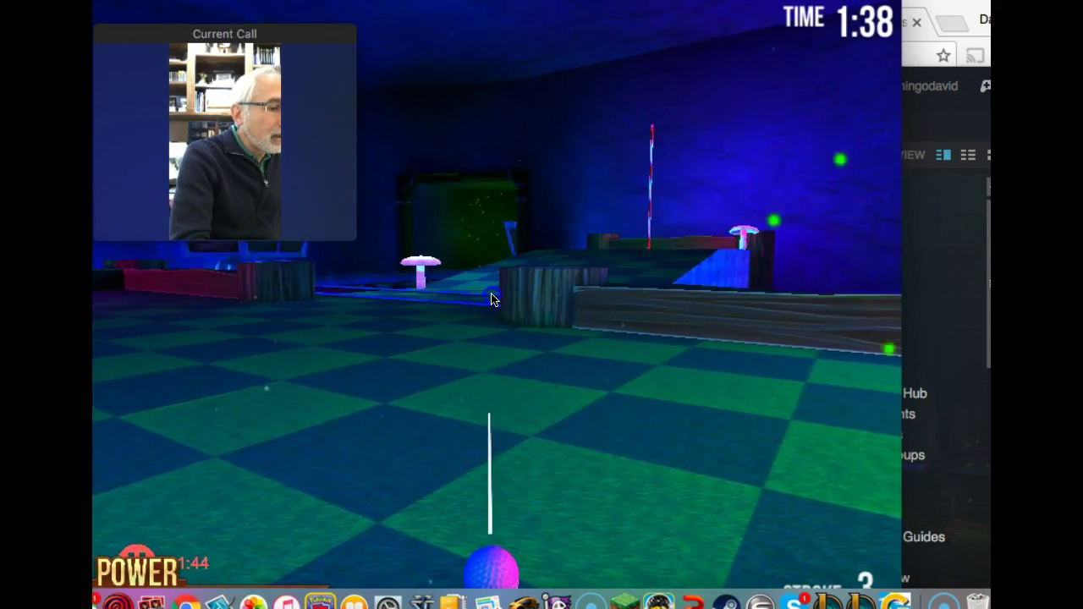
{"action": "left_click", "coordinate": [493, 299]}
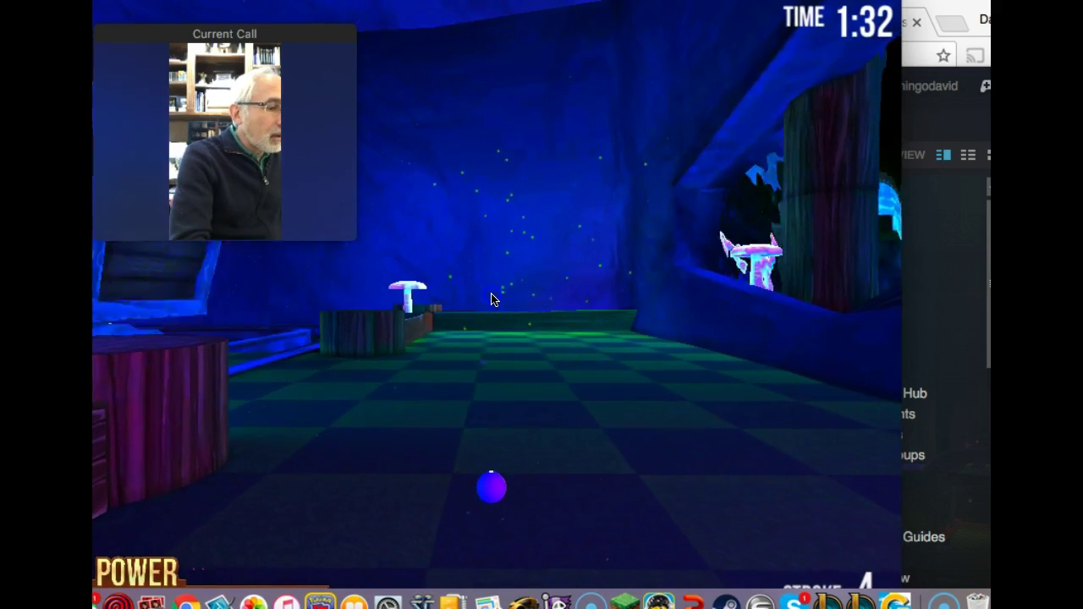
{"action": "left_click", "coordinate": [493, 299]}
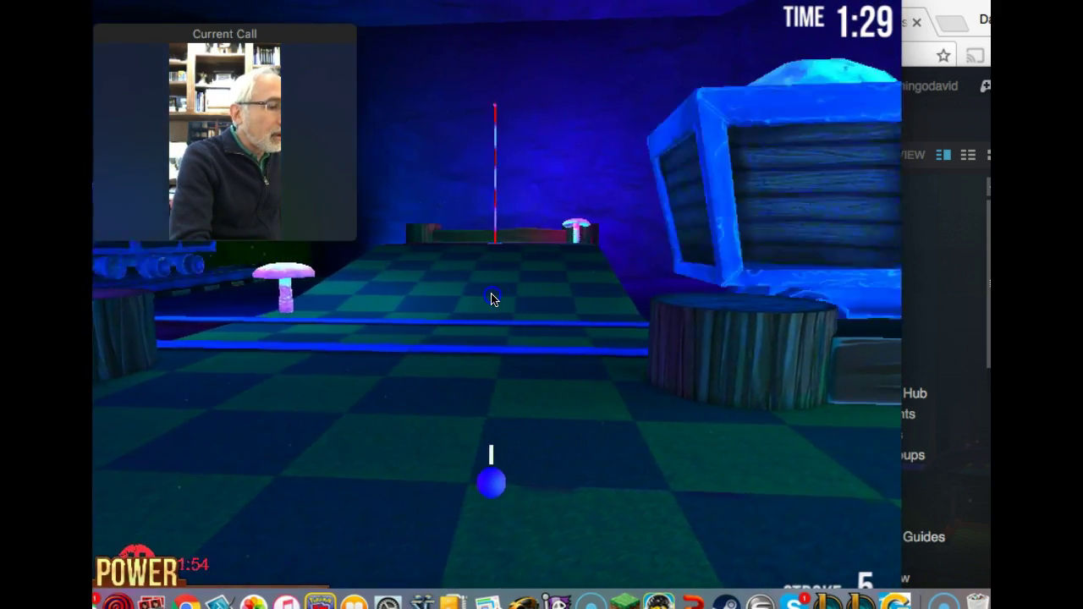
{"action": "left_click", "coordinate": [493, 299]}
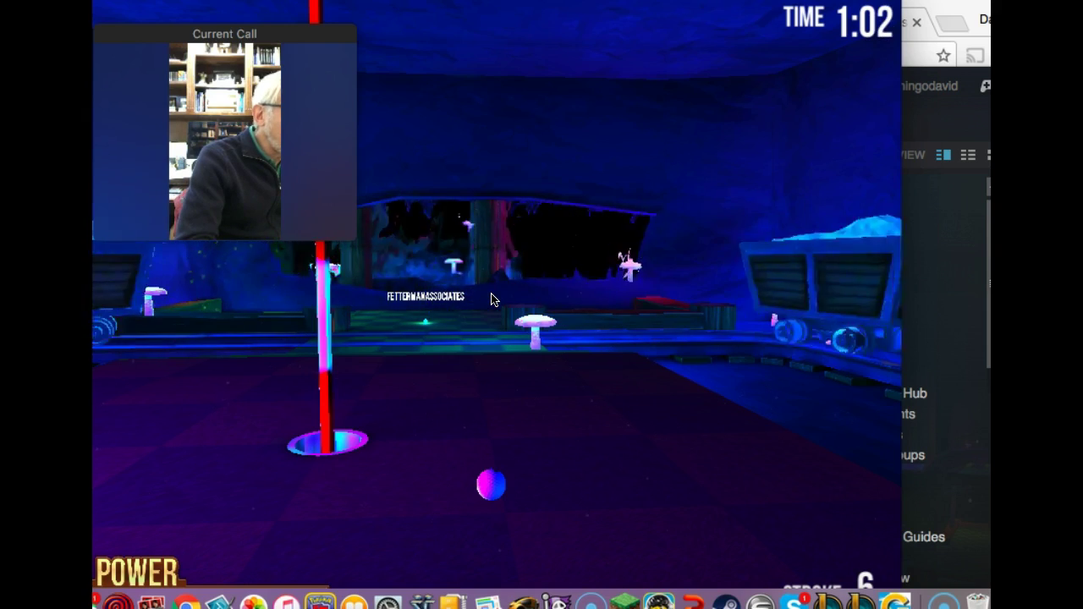
- Line up and strike a seventh stroke toward the cup, then realign the view
{"action": "key", "text": "Left"}
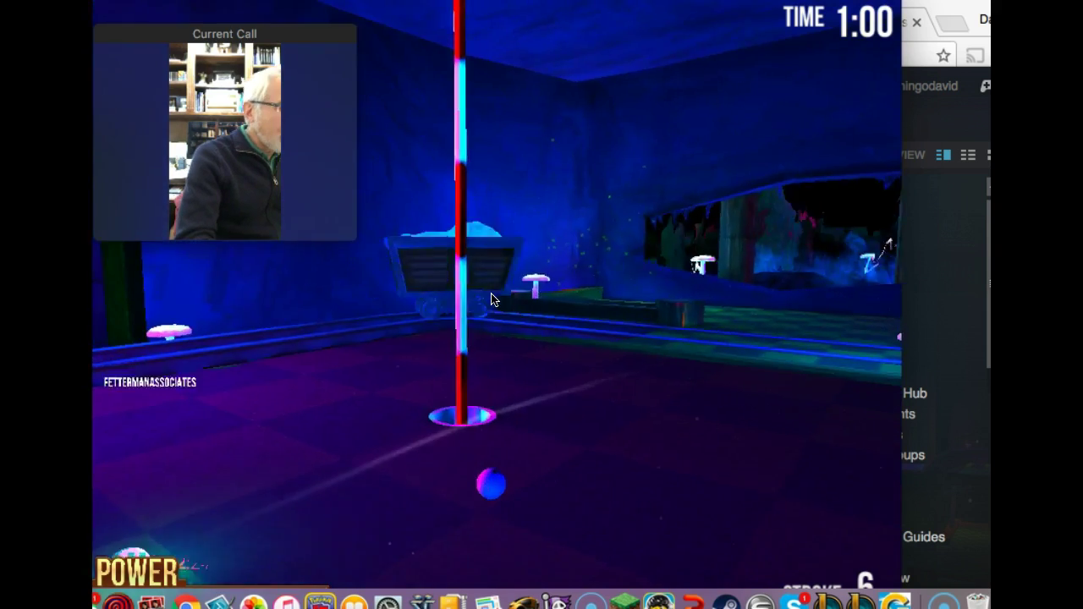
{"action": "key", "text": "space"}
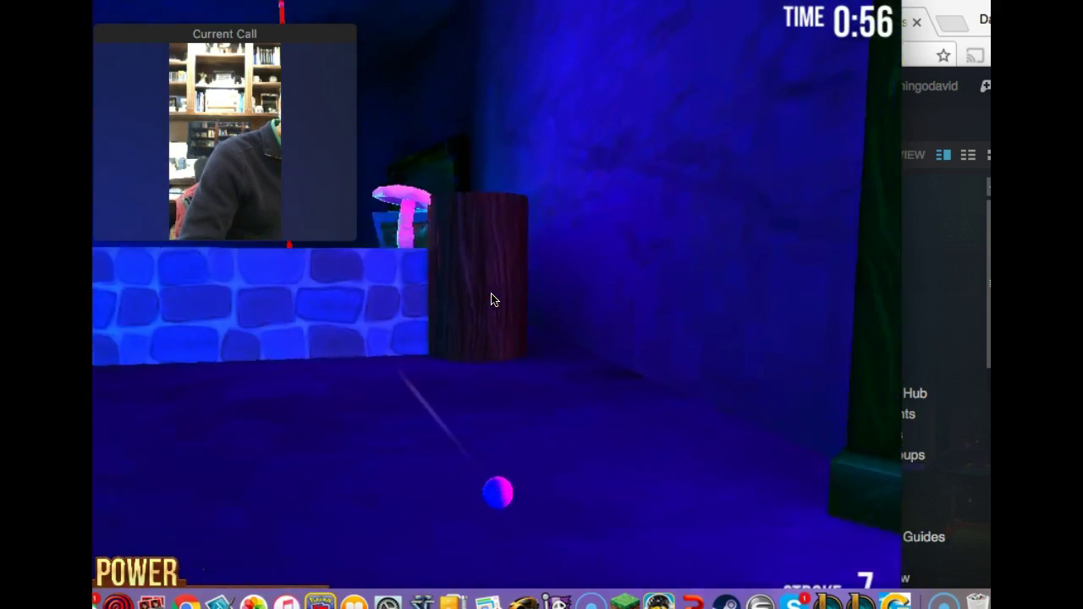
{"action": "key", "text": "Left"}
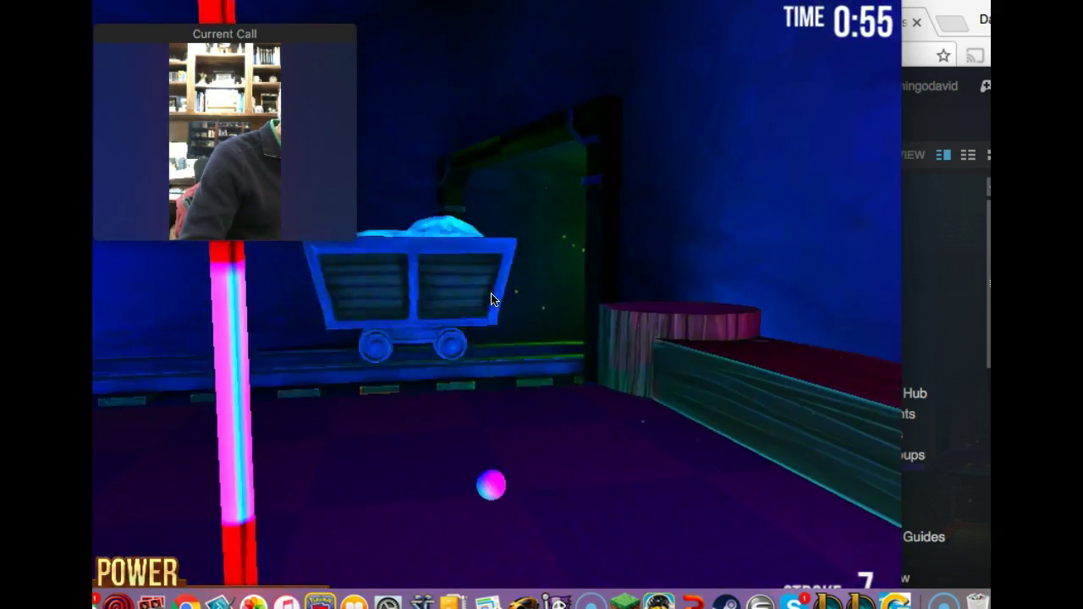
{"action": "key", "text": "Left"}
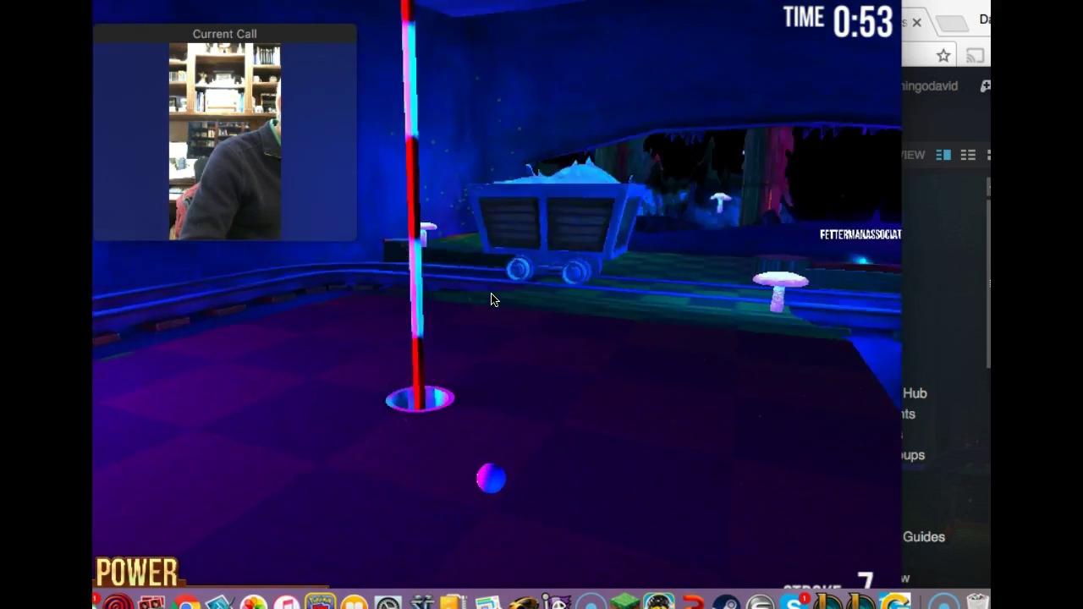